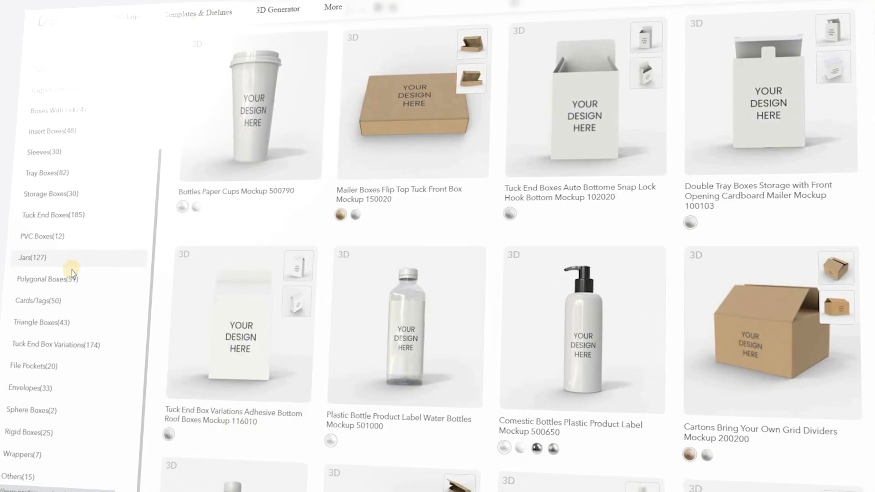
{"action": "scroll", "coordinate": [462, 284], "scroll_direction": "down", "scroll_amount": 4}
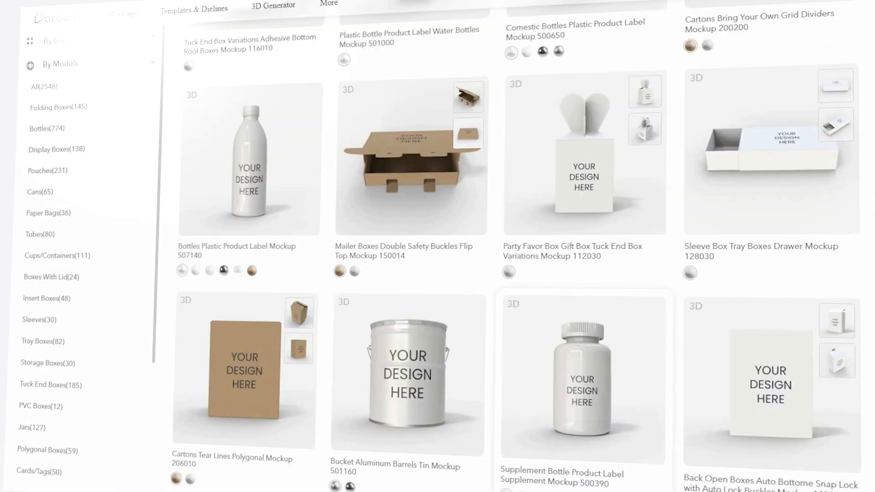
{"action": "scroll", "coordinate": [77, 254], "scroll_direction": "down", "scroll_amount": 2}
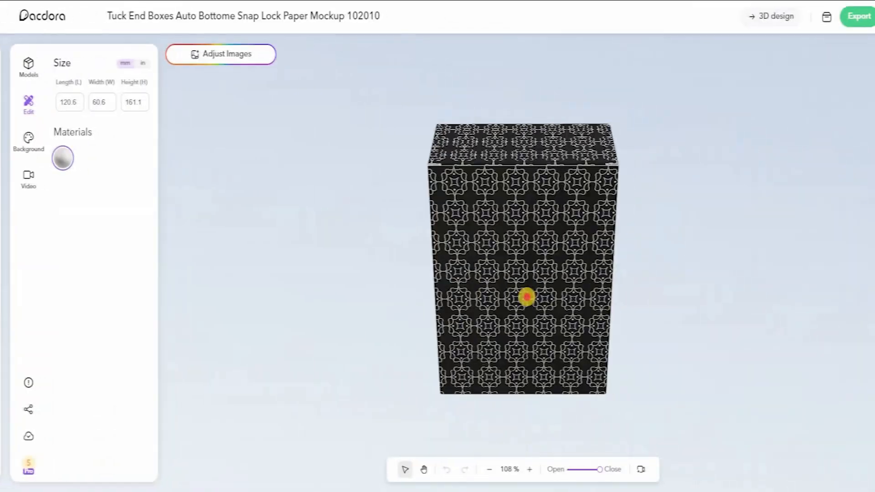
{"action": "mouse_move", "coordinate": [526, 297]}
{"action": "left_mouse_down"}
{"action": "mouse_move", "coordinate": [580, 243]}
{"action": "mouse_move", "coordinate": [727, 246]}
{"action": "mouse_move", "coordinate": [495, 308]}
{"action": "mouse_move", "coordinate": [543, 180]}
{"action": "mouse_move", "coordinate": [551, 269]}
{"action": "mouse_move", "coordinate": [518, 343]}
{"action": "mouse_move", "coordinate": [617, 326]}
{"action": "mouse_move", "coordinate": [631, 260]}
{"action": "mouse_move", "coordinate": [499, 219]}
{"action": "mouse_move", "coordinate": [463, 87]}
{"action": "mouse_move", "coordinate": [535, 168]}
{"action": "mouse_move", "coordinate": [481, 155]}
{"action": "mouse_move", "coordinate": [515, 121]}
{"action": "mouse_move", "coordinate": [483, 182]}
{"action": "left_mouse_up"}
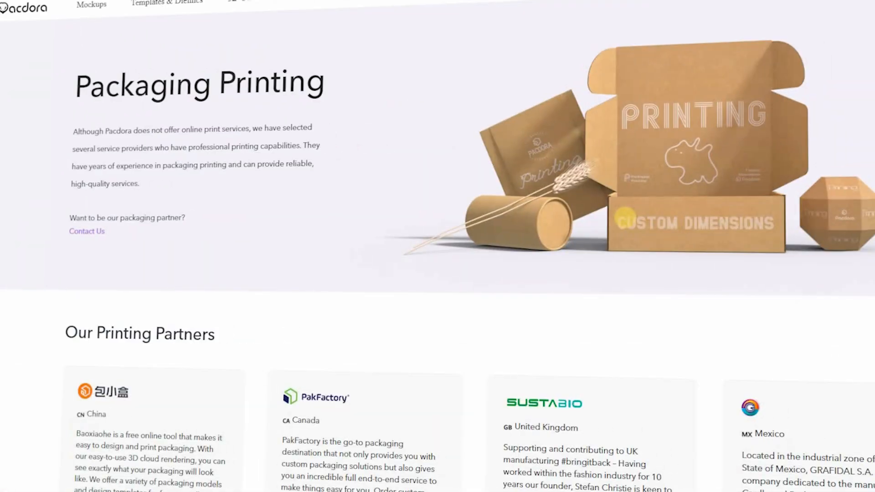
{"action": "scroll", "coordinate": [625, 220], "scroll_direction": "down", "scroll_amount": 8}
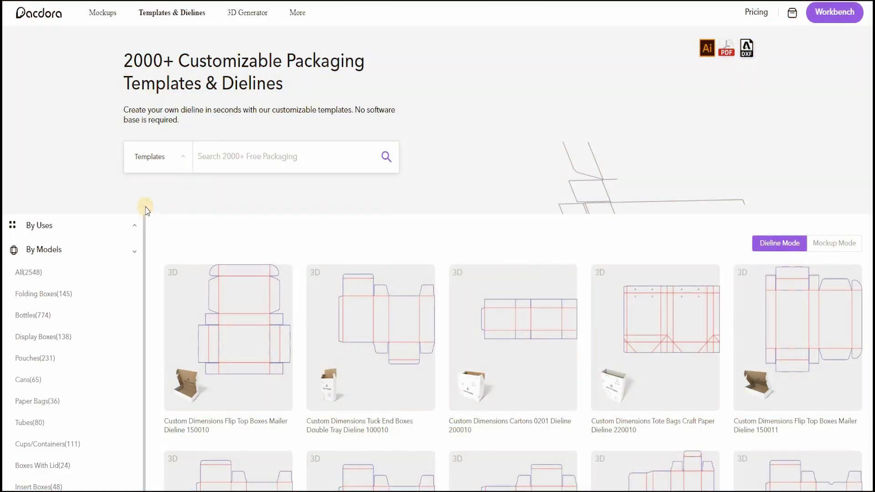
Filter the dieline templates to Tuck End Boxes and open the Custom Dimensions Tuck End Boxes Double Tray Dieline 100010
{"action": "scroll", "coordinate": [143, 209], "scroll_direction": "down", "scroll_amount": 1}
{"action": "scroll", "coordinate": [74, 234], "scroll_direction": "down", "scroll_amount": 3}
{"action": "scroll", "coordinate": [76, 276], "scroll_direction": "up", "scroll_amount": 2}
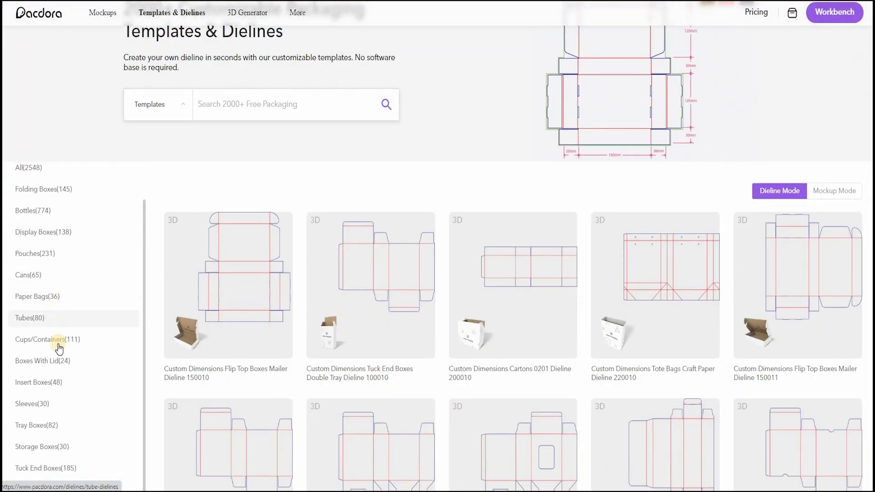
{"action": "scroll", "coordinate": [57, 365], "scroll_direction": "down", "scroll_amount": 1}
{"action": "left_click", "coordinate": [46, 416]}
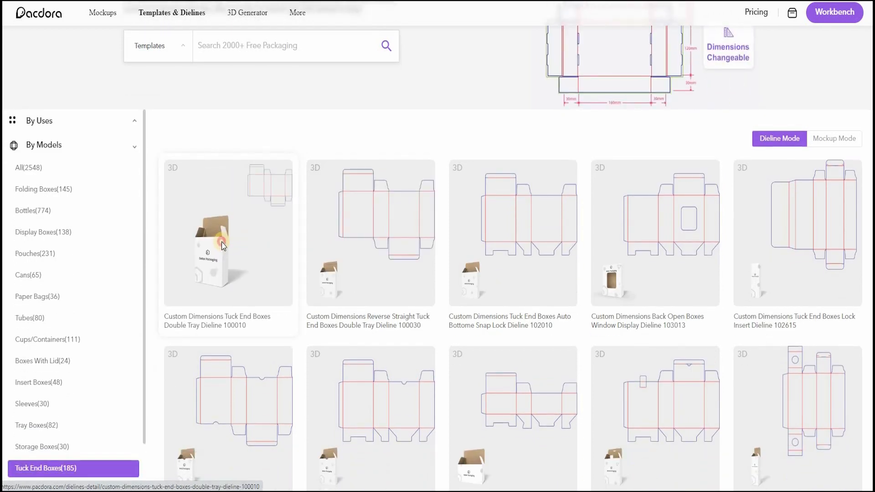
{"action": "left_click", "coordinate": [224, 247]}
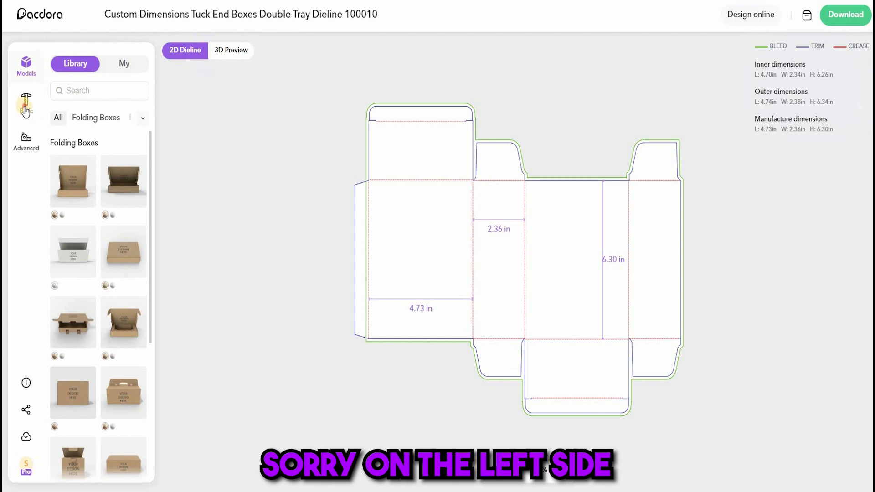
Look through the dieline's basic and advanced settings, and choose the AI format for the dieline export
{"action": "left_click", "coordinate": [26, 109]}
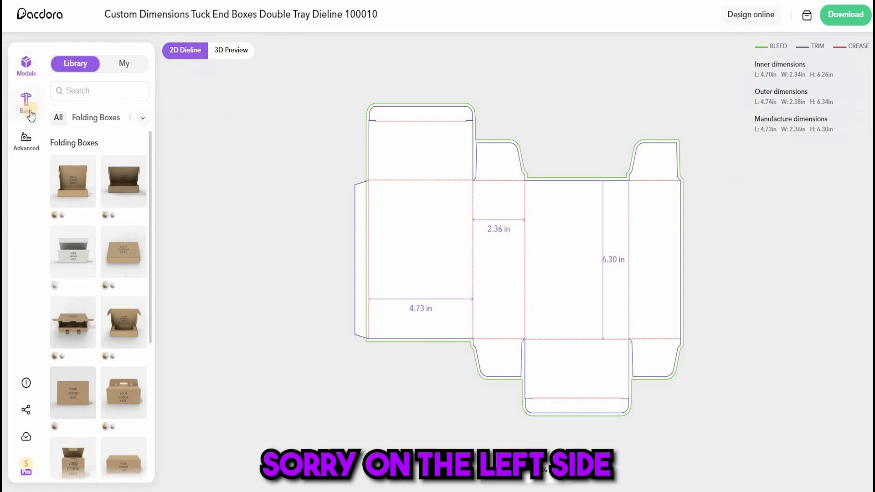
{"action": "left_click", "coordinate": [24, 142]}
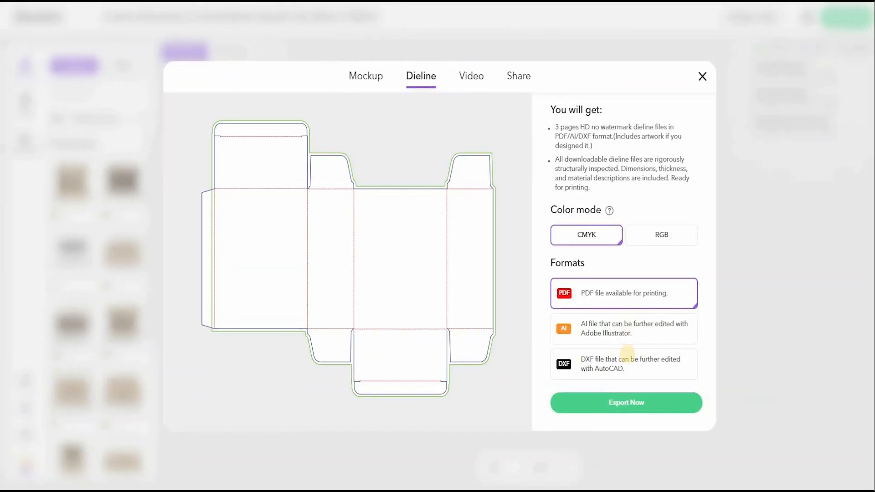
{"action": "left_click", "coordinate": [636, 329]}
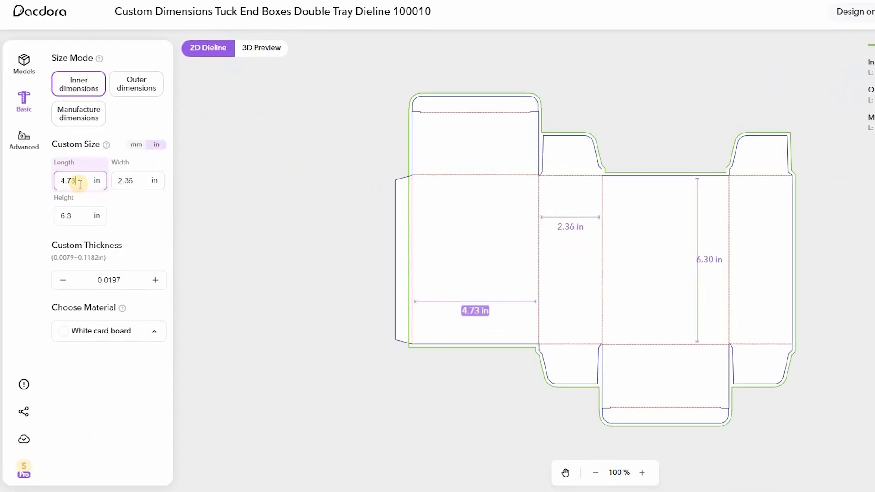
Open the box's width and height for editing, and set the box material to F-flute paper
{"action": "left_click", "coordinate": [156, 176]}
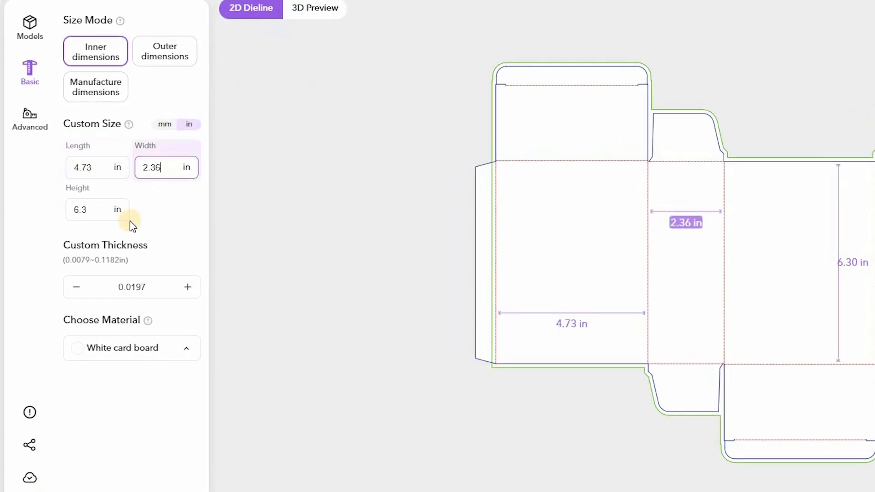
{"action": "left_click", "coordinate": [96, 213]}
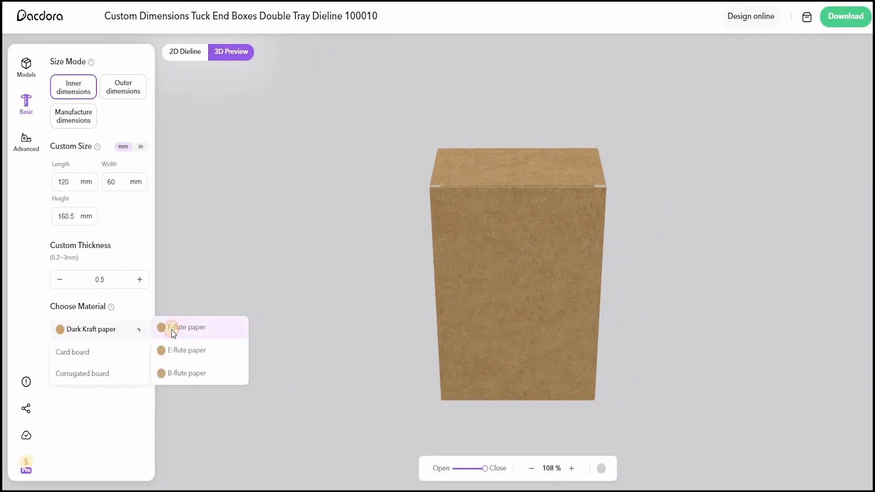
{"action": "left_click", "coordinate": [173, 333]}
{"action": "left_click", "coordinate": [125, 336]}
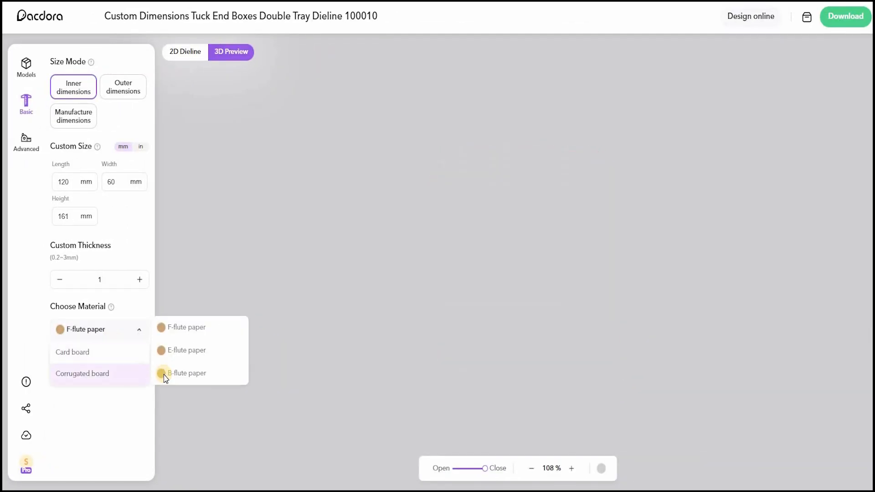
{"action": "left_click", "coordinate": [135, 332]}
{"action": "left_click", "coordinate": [135, 331]}
{"action": "mouse_move", "coordinate": [147, 375]}
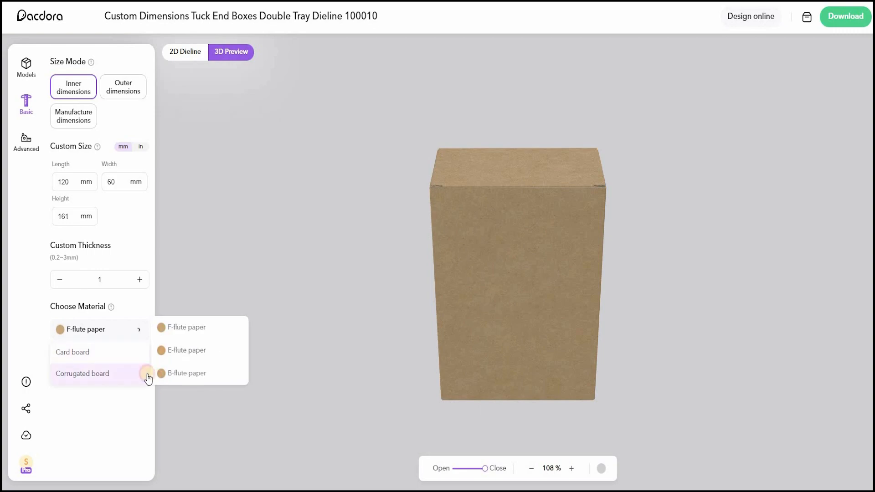
Check the box in the 3D preview, close it fully, and take it into the online 3D designer
{"action": "left_click", "coordinate": [239, 57]}
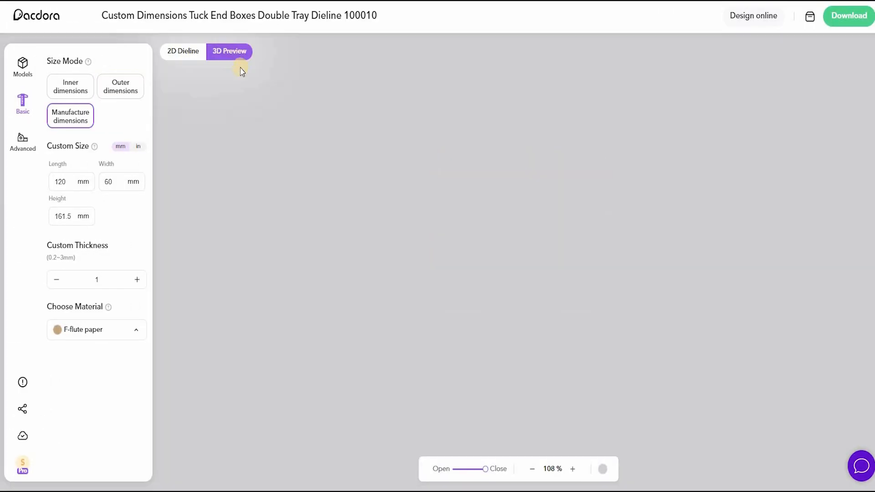
{"action": "left_click_drag", "start_coordinate": [555, 351], "coordinate": [622, 322]}
{"action": "left_click_drag", "start_coordinate": [457, 470], "coordinate": [511, 477]}
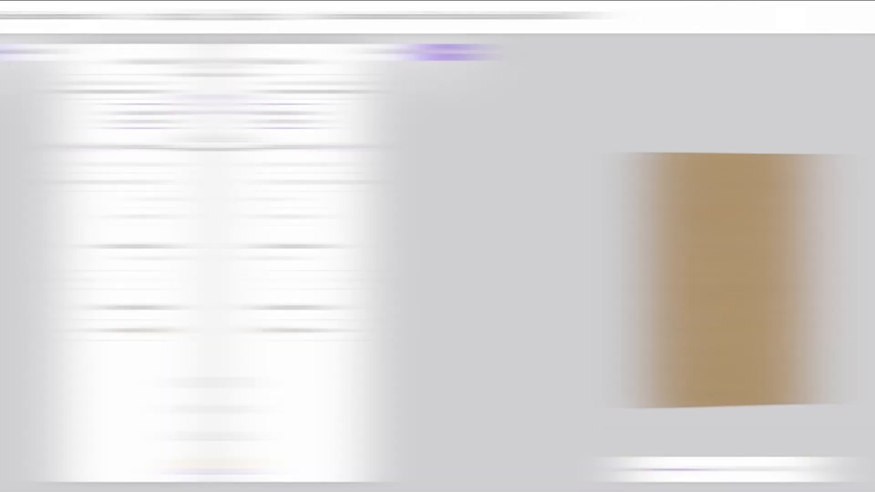
{"action": "left_click", "coordinate": [746, 17]}
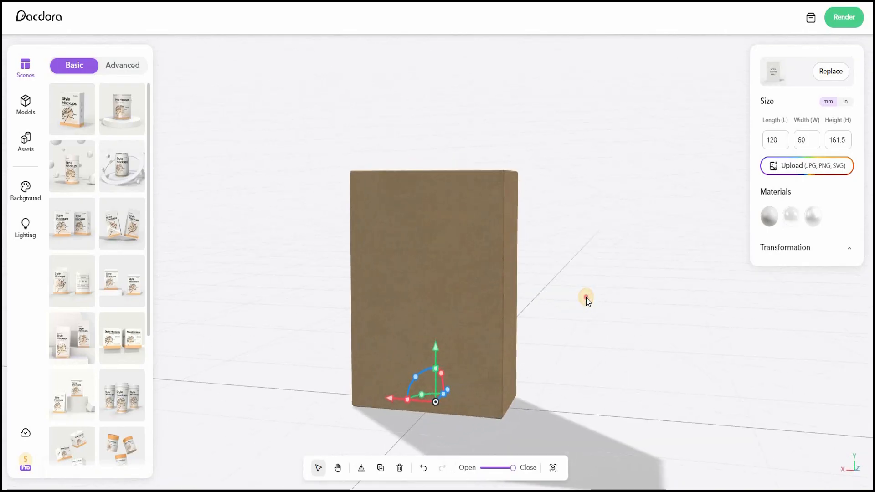
{"action": "left_click_drag", "start_coordinate": [573, 301], "coordinate": [543, 328]}
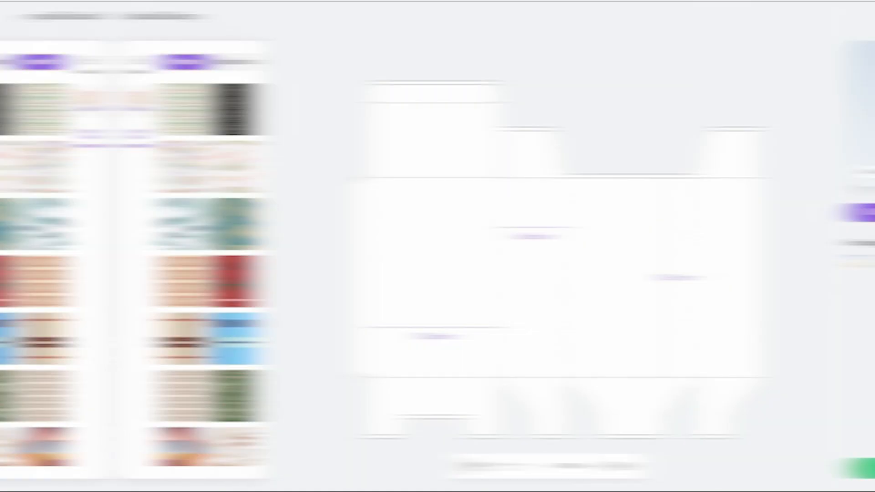
Place the black PACDORA WINE label from the text combinations on the dieline's large front panel
{"action": "left_click", "coordinate": [25, 104]}
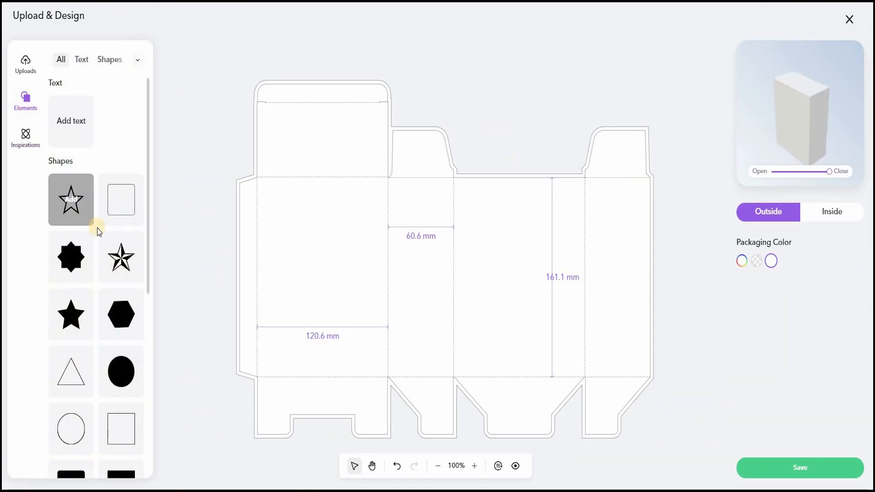
{"action": "scroll", "coordinate": [98, 231], "scroll_direction": "down", "scroll_amount": 7}
{"action": "scroll", "coordinate": [87, 269], "scroll_direction": "down", "scroll_amount": 1}
{"action": "scroll", "coordinate": [88, 256], "scroll_direction": "up", "scroll_amount": 3}
{"action": "scroll", "coordinate": [89, 258], "scroll_direction": "down", "scroll_amount": 4}
{"action": "scroll", "coordinate": [90, 261], "scroll_direction": "down", "scroll_amount": 3}
{"action": "left_click_drag", "start_coordinate": [219, 279], "coordinate": [336, 287]}
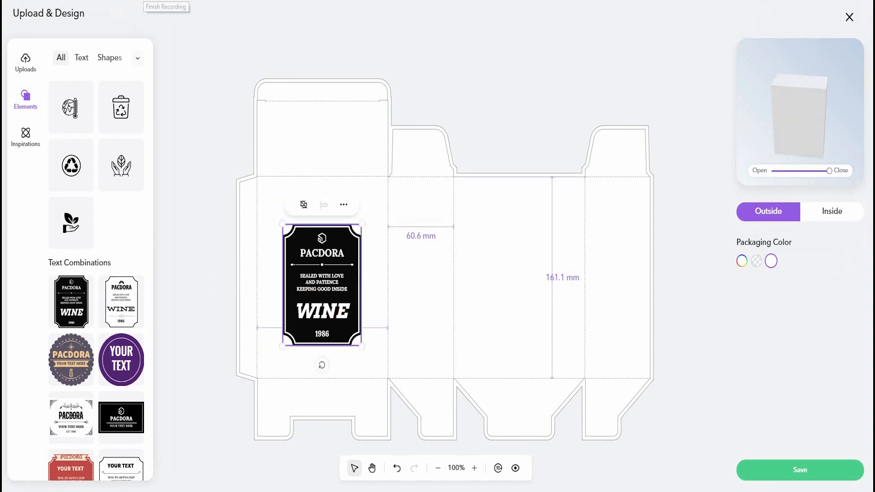
Set the outside packaging color of the box to the muted red #ba6e6e
{"action": "left_click", "coordinate": [824, 343]}
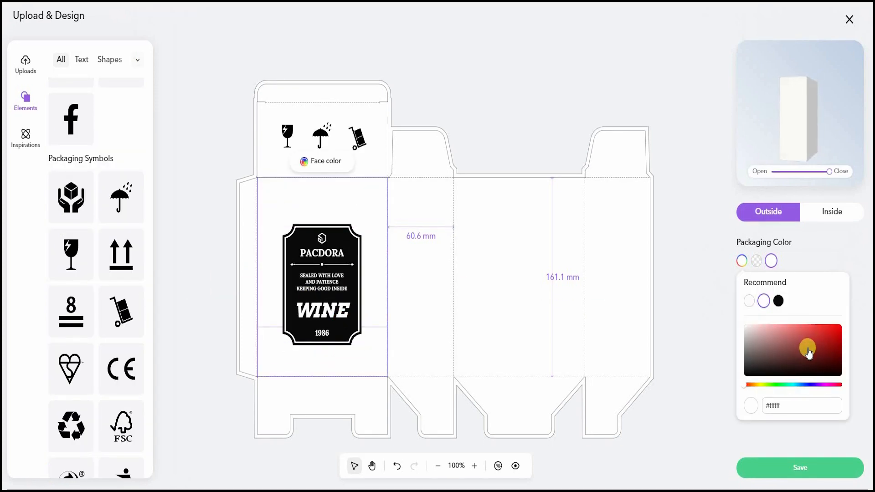
{"action": "left_click", "coordinate": [798, 349]}
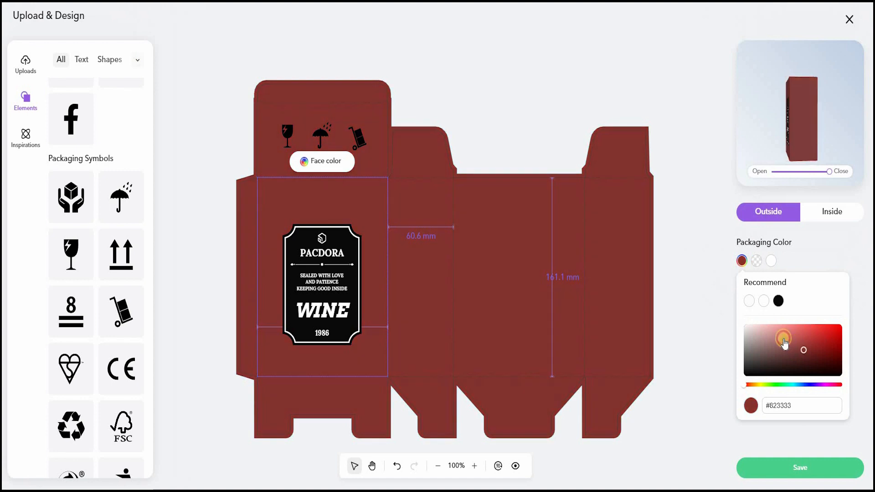
{"action": "left_click", "coordinate": [784, 339]}
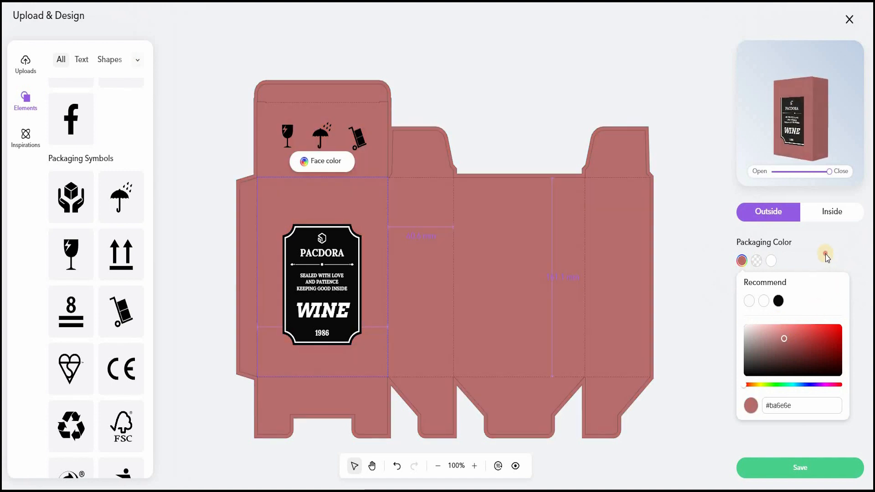
{"action": "left_click", "coordinate": [125, 53]}
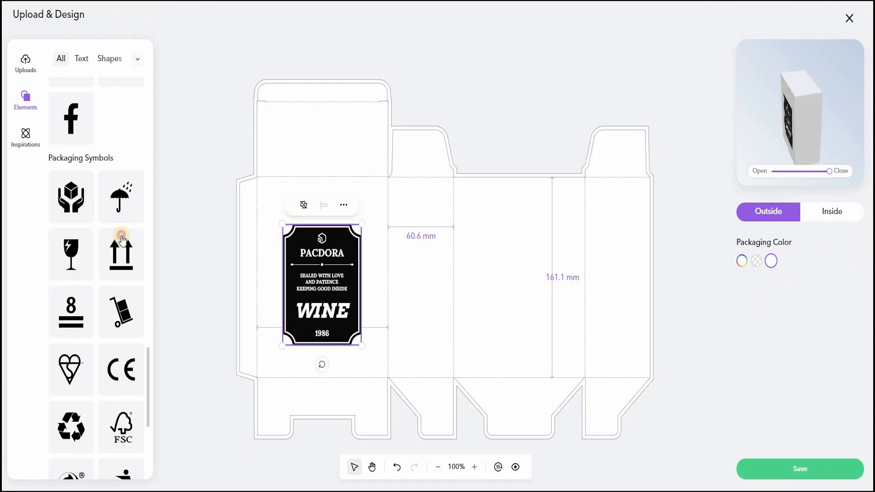
Add the fragile glass, umbrella and hand truck packaging symbols in a row on the flap above the front panel
{"action": "left_click_drag", "start_coordinate": [325, 125], "coordinate": [287, 135]}
{"action": "left_click_drag", "start_coordinate": [121, 197], "coordinate": [330, 128]}
{"action": "left_click_drag", "start_coordinate": [350, 101], "coordinate": [330, 128]}
{"action": "mouse_move", "coordinate": [320, 142]}
{"action": "left_mouse_down"}
{"action": "mouse_move", "coordinate": [314, 137]}
{"action": "mouse_move", "coordinate": [322, 138]}
{"action": "left_mouse_up"}
{"action": "left_click_drag", "start_coordinate": [122, 312], "coordinate": [361, 143]}
{"action": "left_click", "coordinate": [318, 292]}
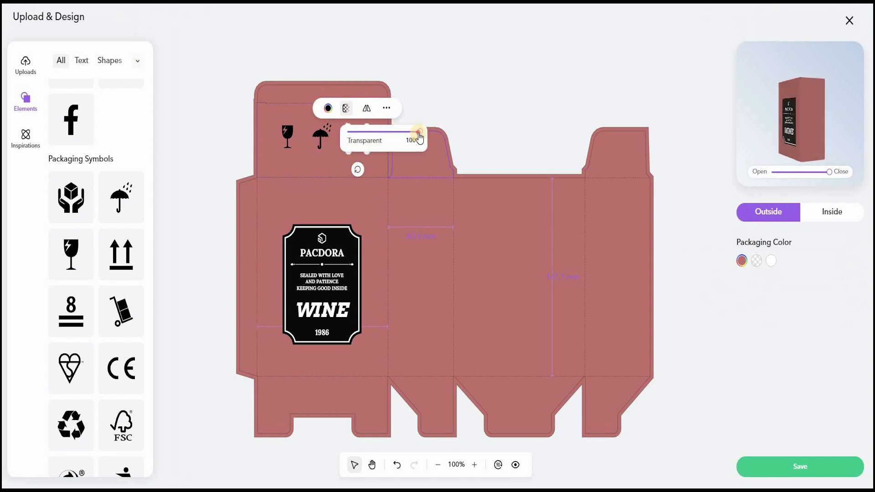
Apply the blue plaid pattern to the outside of the packaging
{"action": "left_click", "coordinate": [24, 95]}
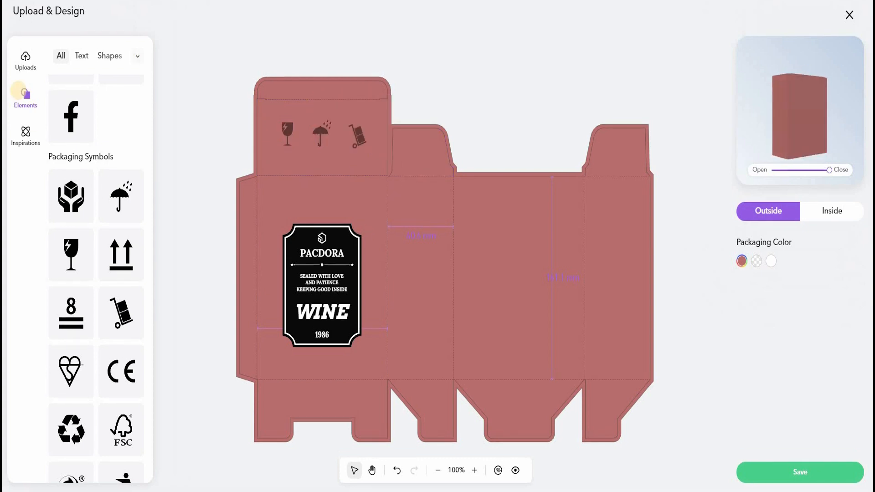
{"action": "left_click", "coordinate": [25, 134]}
{"action": "scroll", "coordinate": [89, 317], "scroll_direction": "down", "scroll_amount": 3}
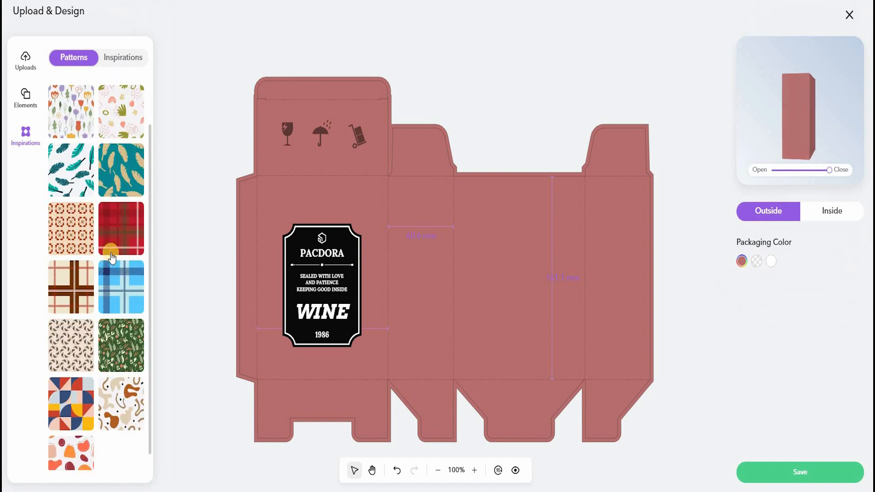
{"action": "left_click", "coordinate": [124, 275]}
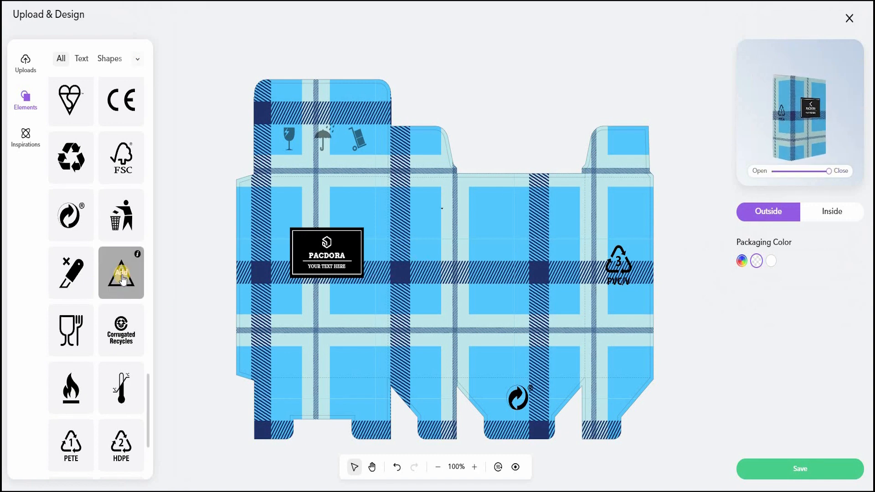
Place the warning triangle symbol low on the front panel below the PACDORA label, and check the mockup in 3D
{"action": "left_click_drag", "start_coordinate": [494, 278], "coordinate": [439, 263]}
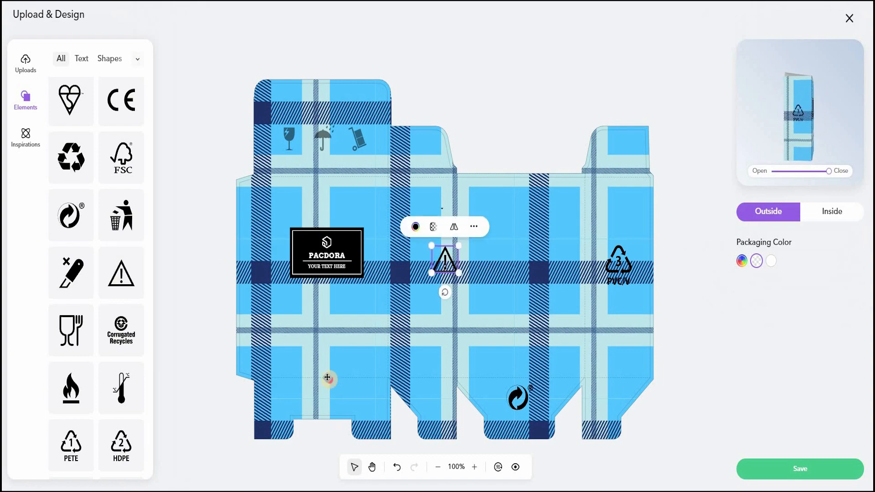
{"action": "left_click_drag", "start_coordinate": [335, 375], "coordinate": [318, 380]}
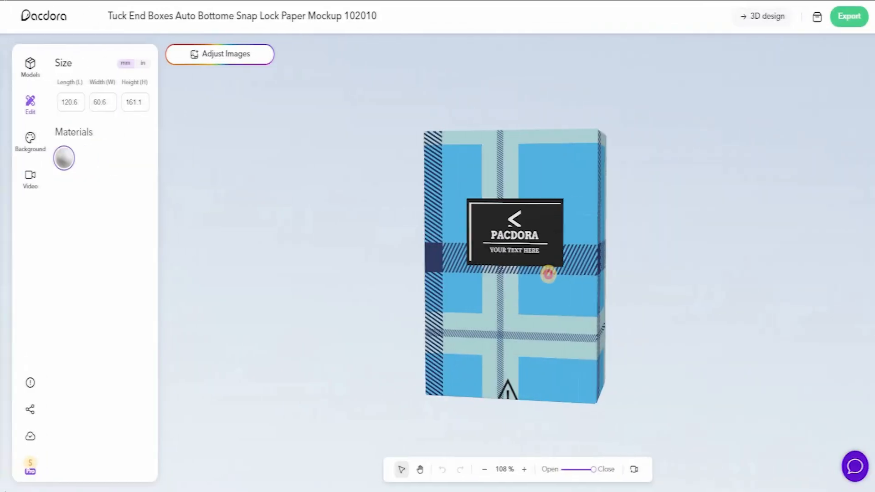
{"action": "left_click_drag", "start_coordinate": [547, 273], "coordinate": [487, 147]}
{"action": "left_click_drag", "start_coordinate": [589, 469], "coordinate": [609, 484]}
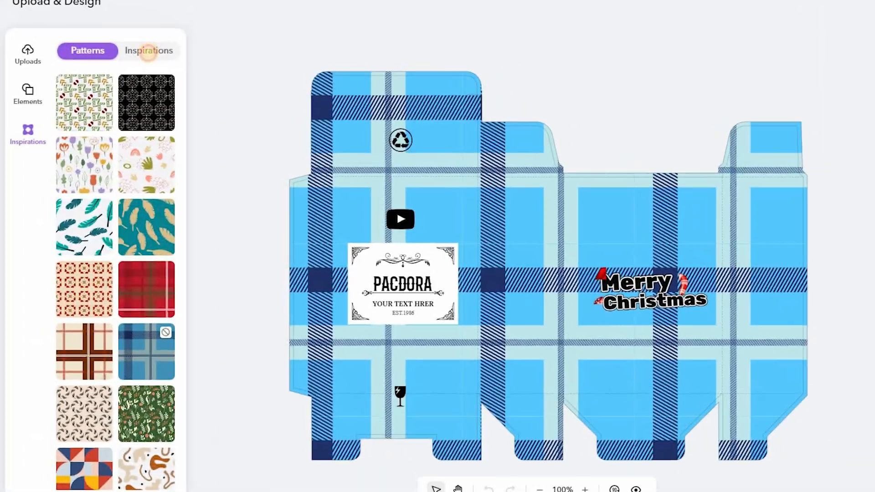
Browse the ready-made inspiration designs for the packaging
{"action": "left_click", "coordinate": [148, 51]}
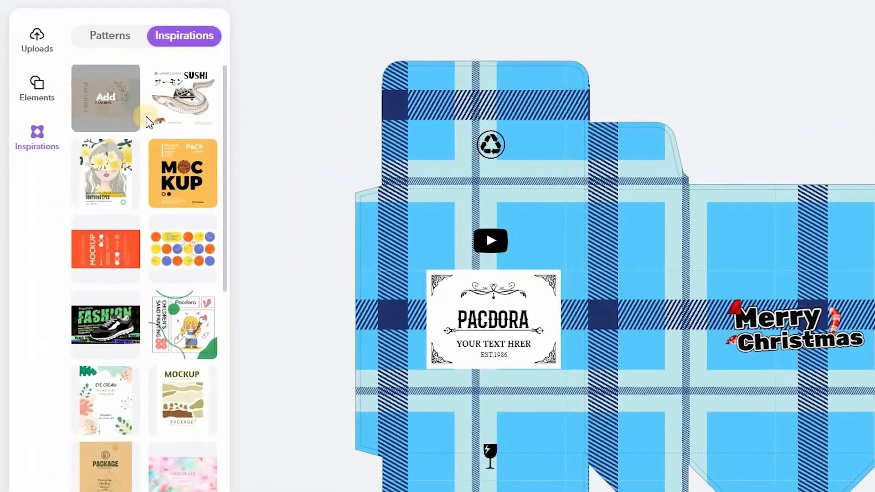
{"action": "scroll", "coordinate": [127, 196], "scroll_direction": "down", "scroll_amount": 8}
{"action": "scroll", "coordinate": [177, 218], "scroll_direction": "down", "scroll_amount": 10}
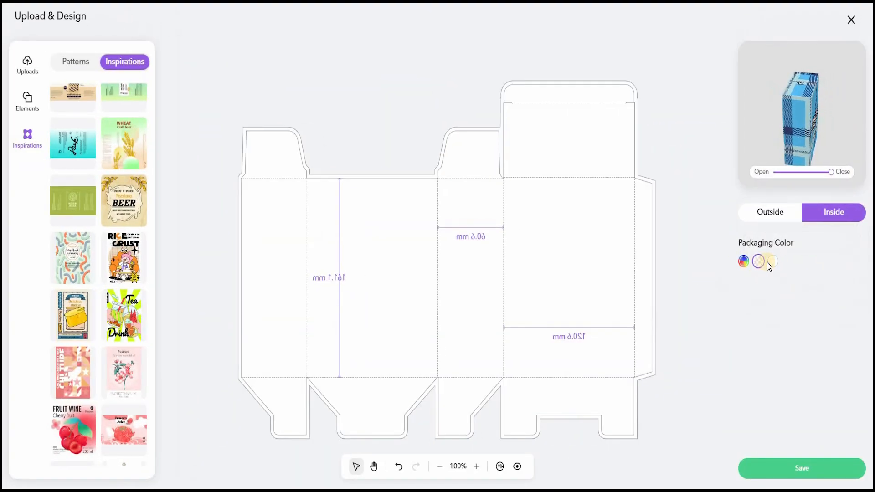
Set a green packaging color for the inside of the box
{"action": "left_click", "coordinate": [745, 262]}
{"action": "left_click", "coordinate": [750, 283]}
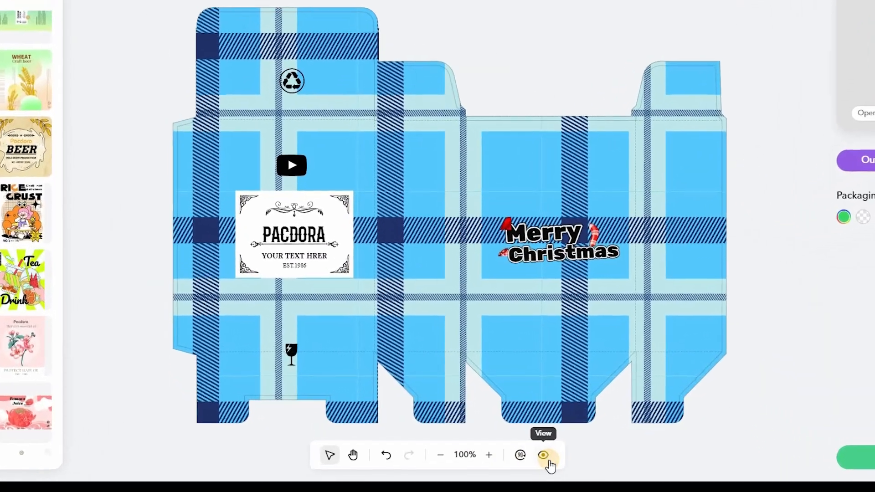
Toggle the Cut bleedline option in the dieline's view settings
{"action": "left_click", "coordinate": [547, 459]}
{"action": "left_click", "coordinate": [548, 393]}
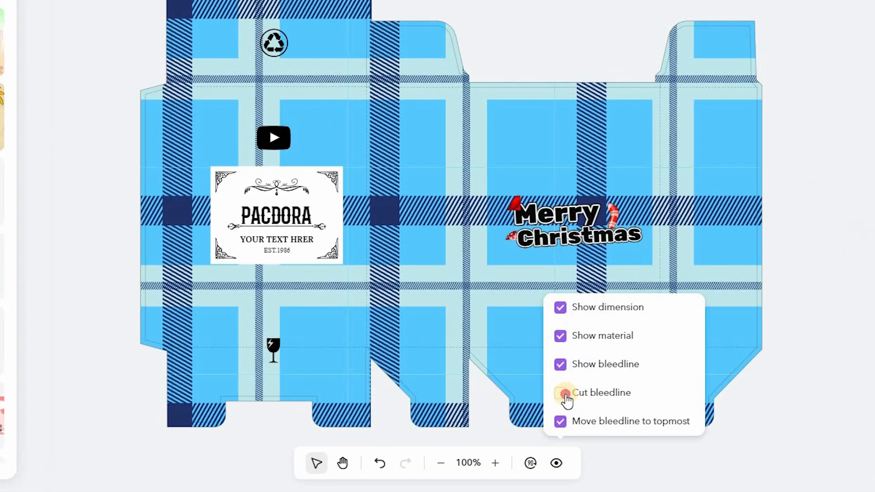
Open the plaid box in the scene editor, turn it to its labelled front, and browse the basic scenes
{"action": "left_click", "coordinate": [752, 17]}
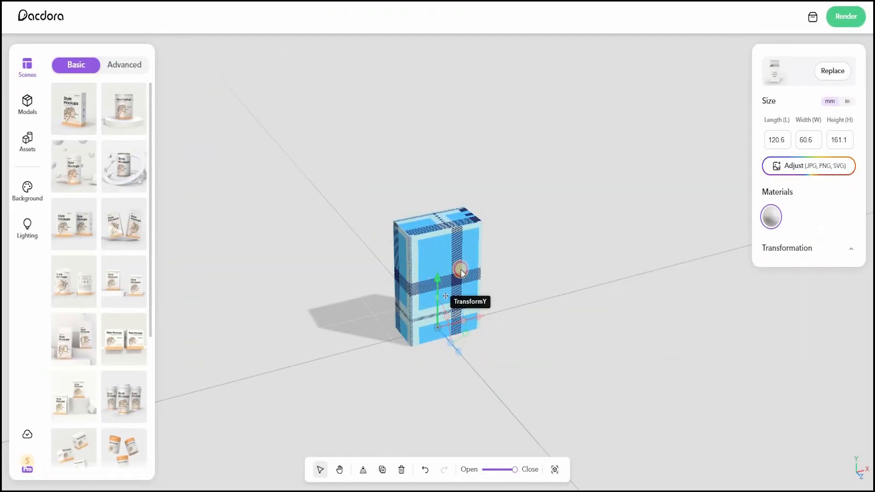
{"action": "left_click_drag", "start_coordinate": [461, 273], "coordinate": [623, 224]}
{"action": "scroll", "coordinate": [115, 218], "scroll_direction": "down", "scroll_amount": 3}
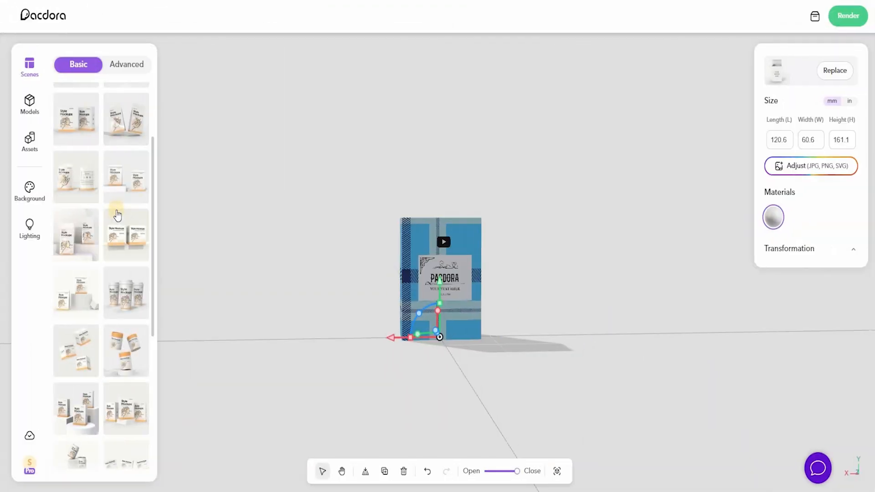
Switch the box to the advanced scene with white podiums, a sphere and palm leaves
{"action": "left_click", "coordinate": [140, 65]}
{"action": "scroll", "coordinate": [108, 247], "scroll_direction": "down", "scroll_amount": 4}
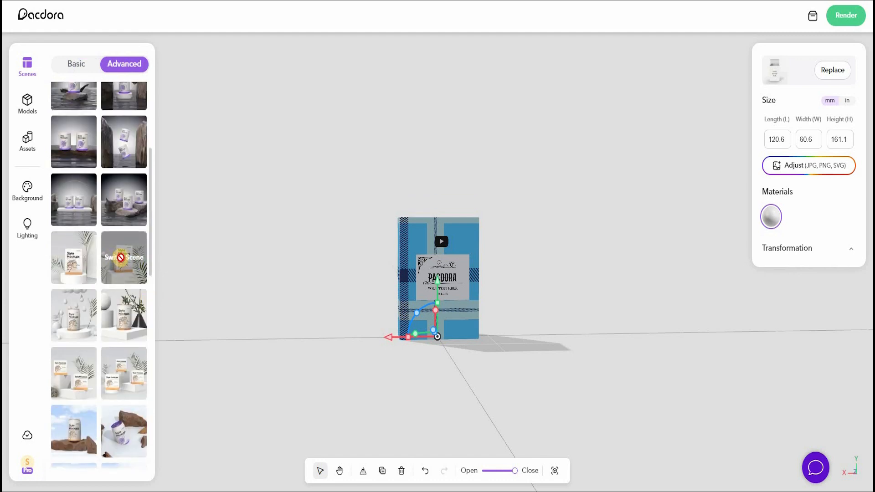
{"action": "left_click", "coordinate": [122, 257]}
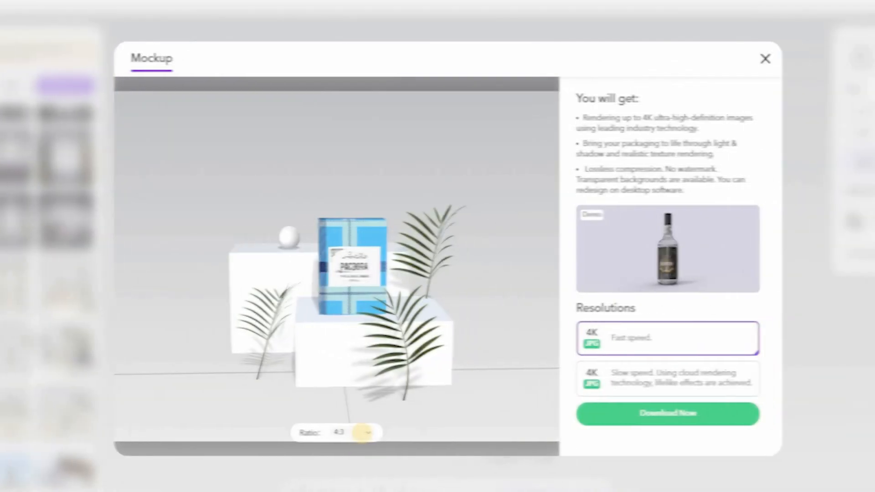
Preview the mockup render in the 1:1, 3:4, 9:16 and 16:9 ratios, ending on 1:1
{"action": "left_click", "coordinate": [358, 432]}
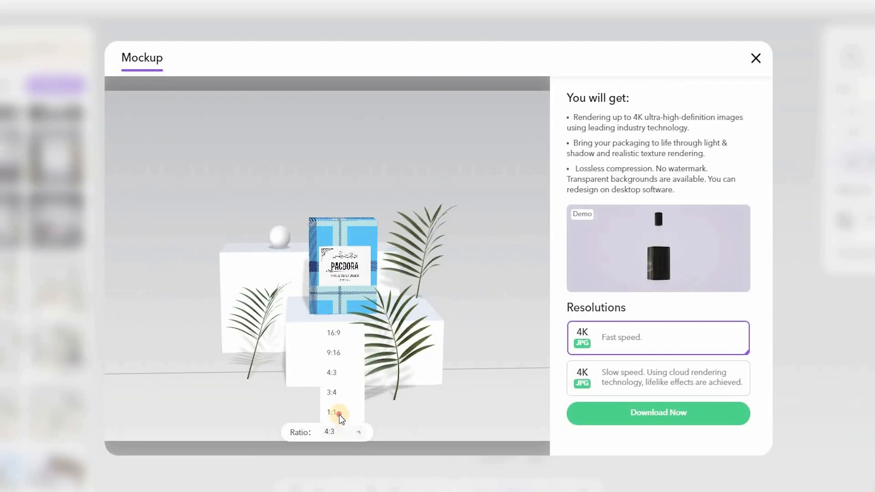
{"action": "left_click", "coordinate": [344, 412]}
{"action": "left_click", "coordinate": [358, 432]}
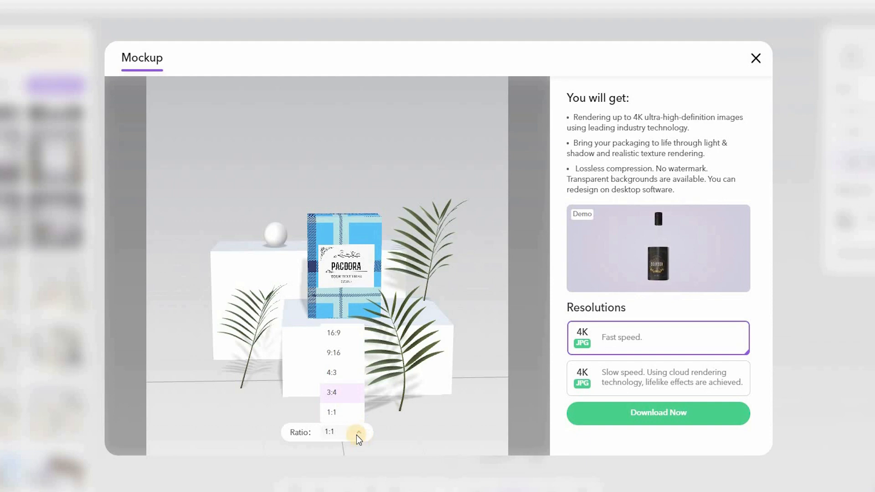
{"action": "left_click", "coordinate": [343, 393]}
{"action": "left_click", "coordinate": [358, 431]}
{"action": "left_click", "coordinate": [343, 353]}
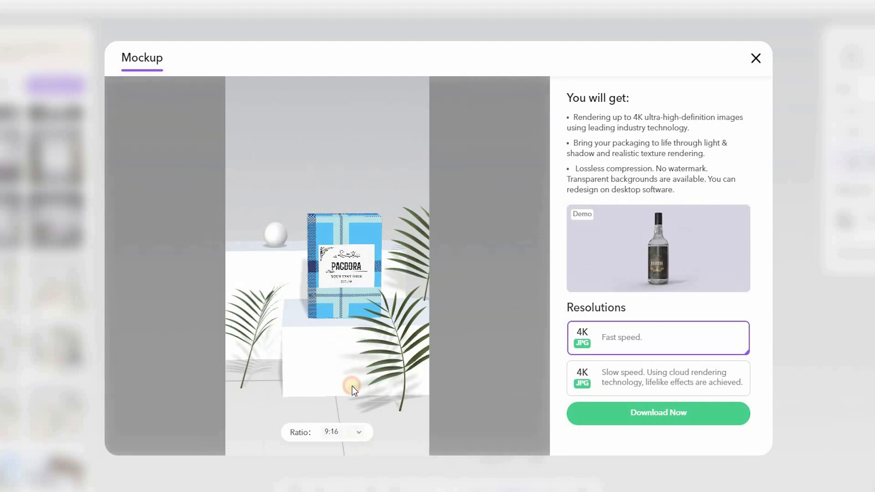
{"action": "left_click", "coordinate": [347, 335]}
{"action": "left_click", "coordinate": [353, 431]}
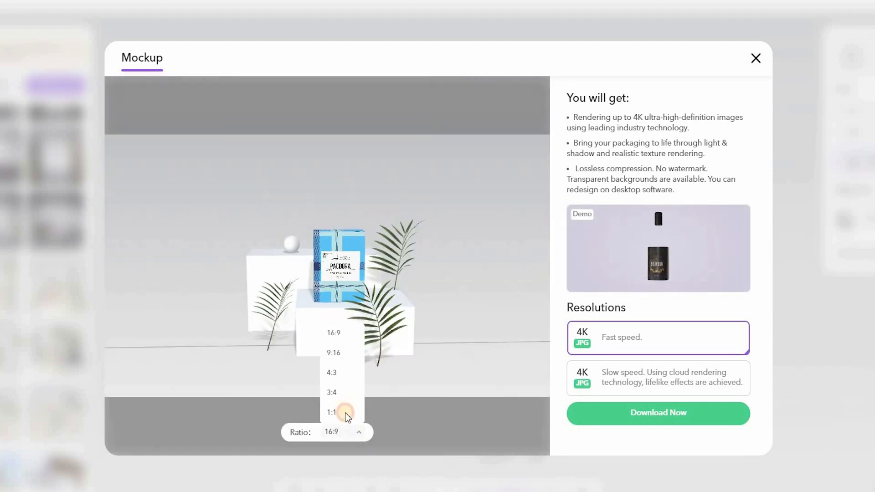
{"action": "left_click", "coordinate": [344, 412]}
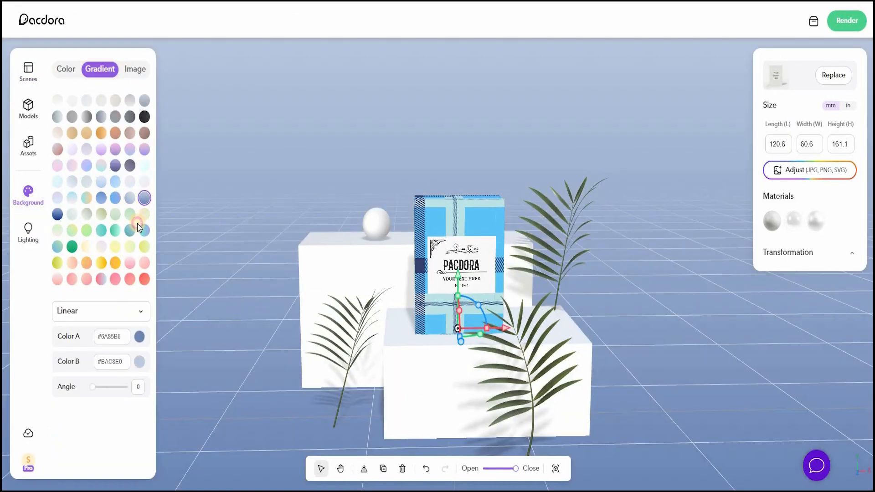
Apply a yellow-green gradient background to the scene, and browse the model library and own models
{"action": "left_click", "coordinate": [102, 232]}
{"action": "left_click", "coordinate": [78, 182]}
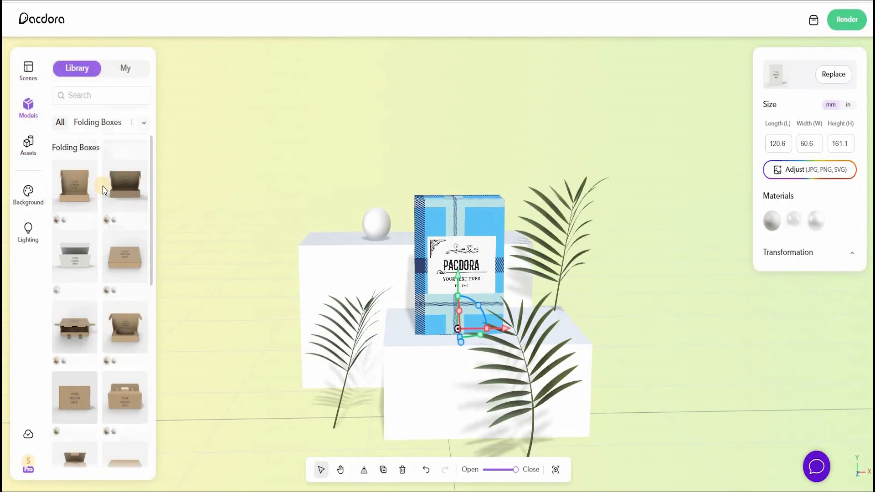
{"action": "scroll", "coordinate": [121, 264], "scroll_direction": "down", "scroll_amount": 5}
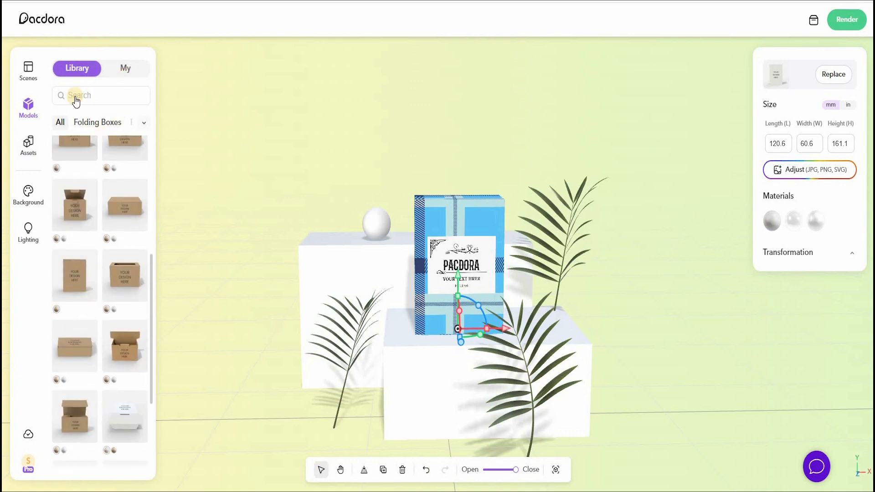
{"action": "left_click", "coordinate": [125, 68]}
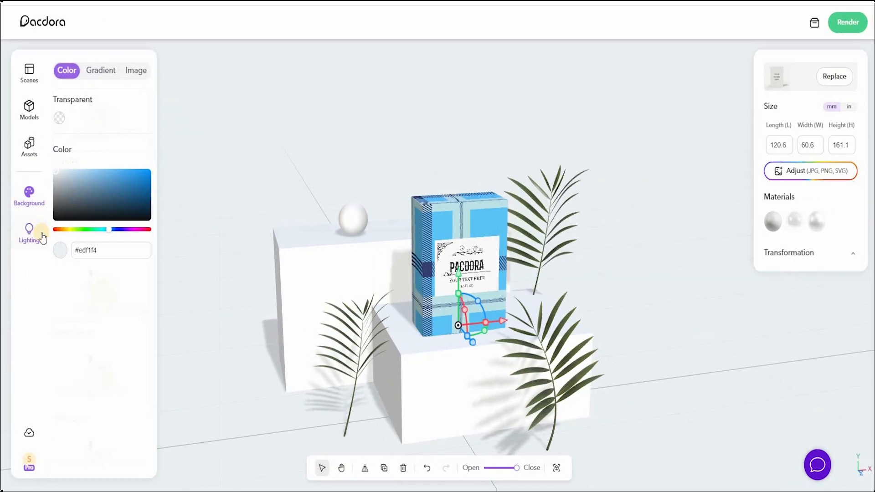
Apply the Evening sun lighting preset to the scene, and open the advanced lighting settings
{"action": "left_click", "coordinate": [29, 230]}
{"action": "left_click", "coordinate": [104, 306]}
{"action": "scroll", "coordinate": [103, 314], "scroll_direction": "down", "scroll_amount": 1}
{"action": "left_click", "coordinate": [123, 325]}
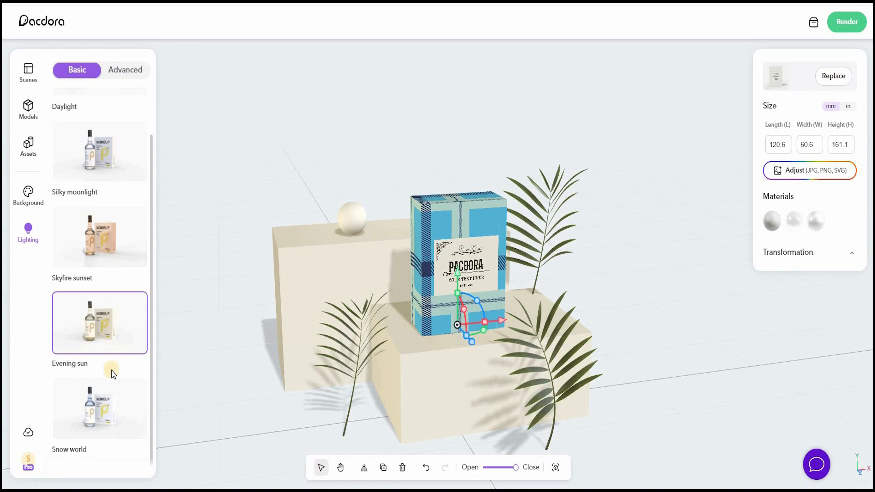
{"action": "scroll", "coordinate": [99, 314], "scroll_direction": "up", "scroll_amount": 2}
{"action": "left_click", "coordinate": [128, 69]}
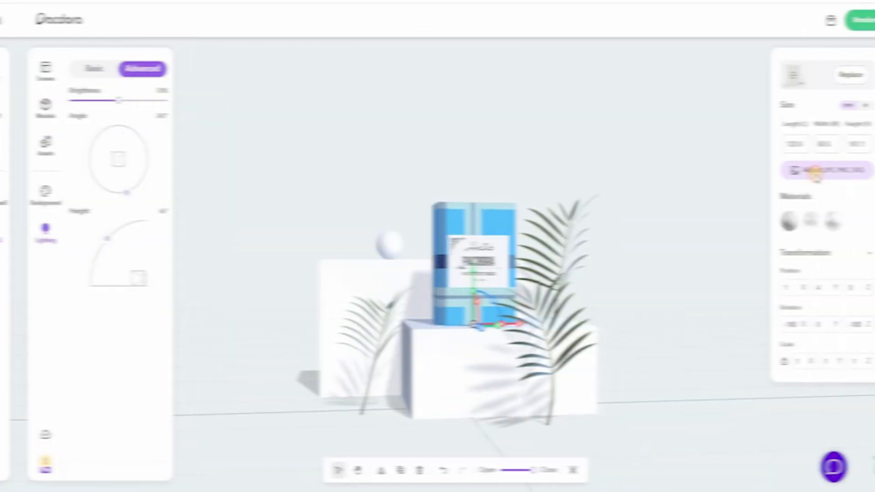
Open the box artwork for adjustment and upload the dark-gradient image from the Downloads folder
{"action": "left_click", "coordinate": [810, 170]}
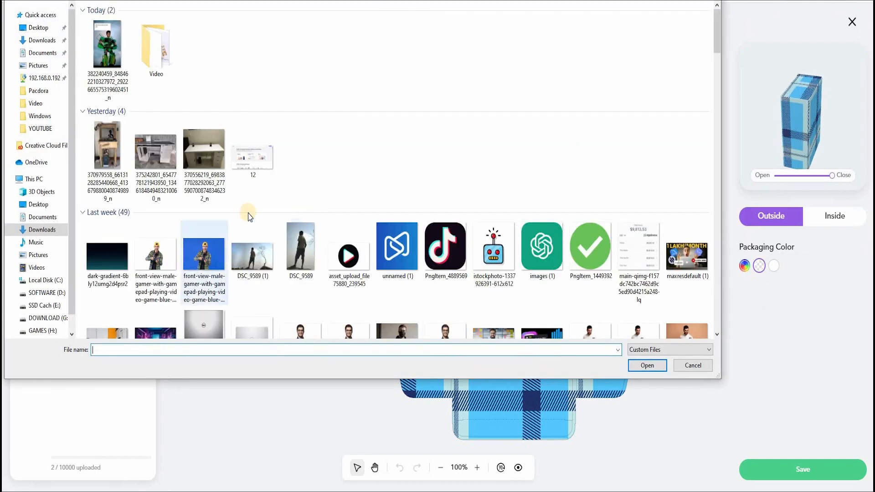
{"action": "double_click", "coordinate": [114, 242]}
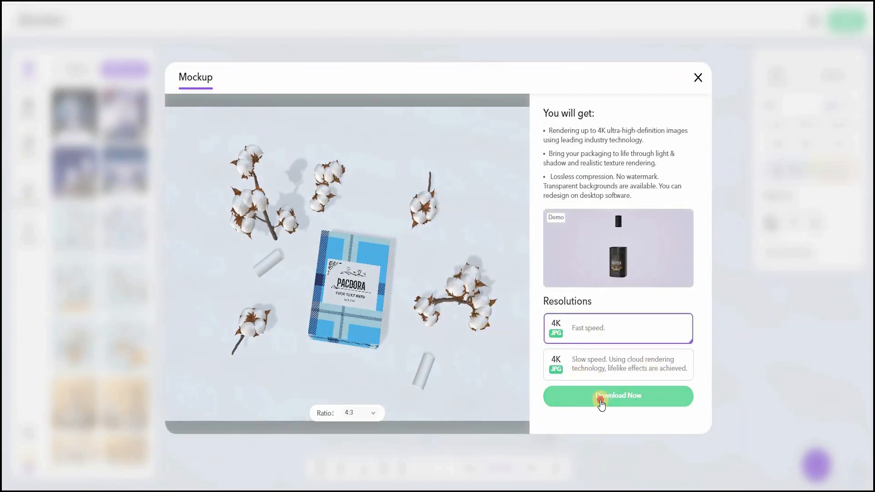
Download the cotton-branch scene mockup as a 4K JPG with the fast speed option
{"action": "left_click", "coordinate": [601, 401]}
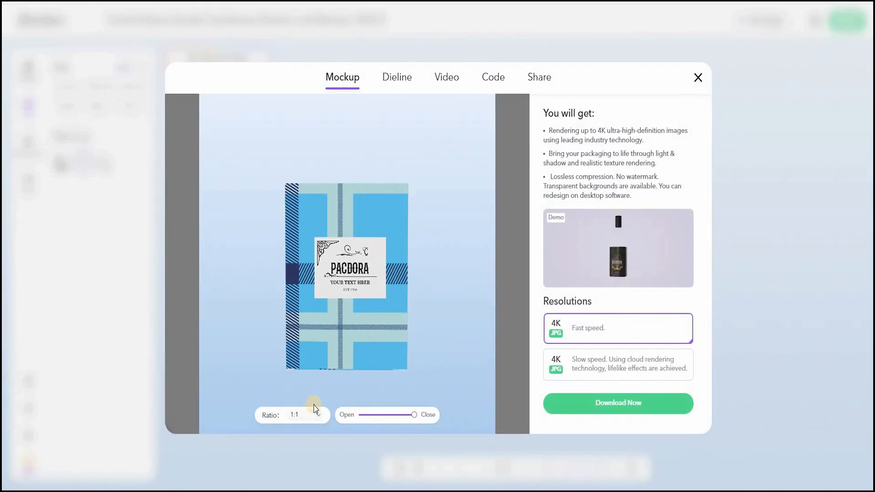
Set the mockup export ratio to 1:1, and check the dieline and video export options
{"action": "left_click", "coordinate": [315, 413]}
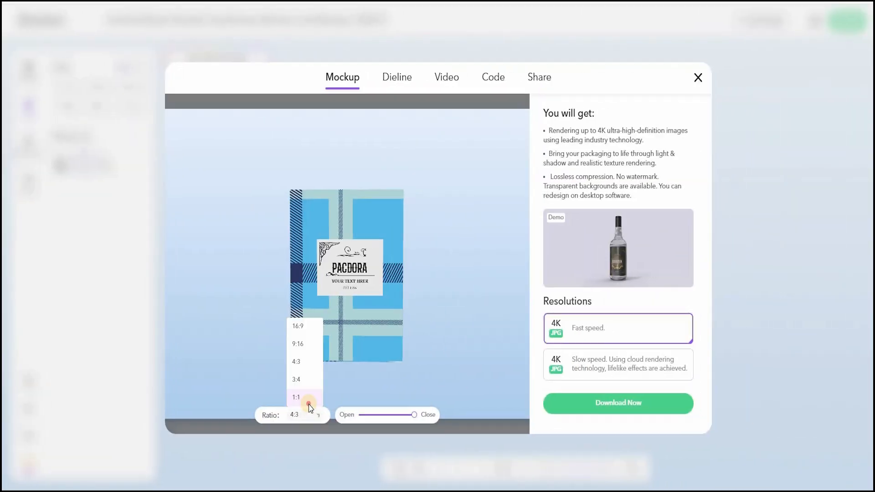
{"action": "left_click", "coordinate": [301, 397]}
{"action": "left_click", "coordinate": [396, 86]}
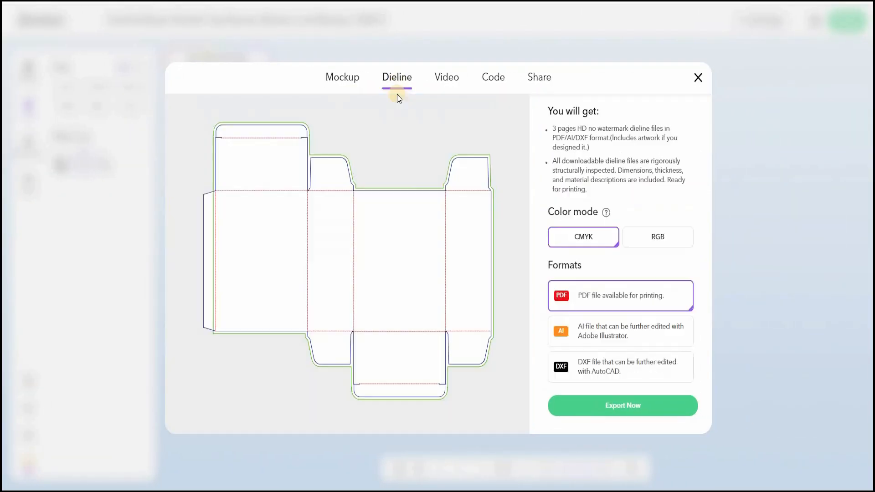
{"action": "left_click", "coordinate": [446, 87]}
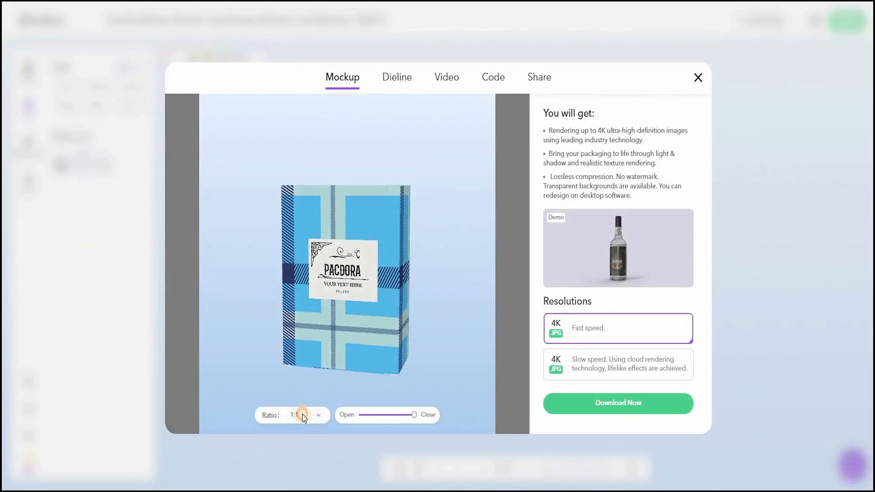
Set the mockup ratio to 3:4, and adjust how far the box is opened in the preview
{"action": "left_click", "coordinate": [389, 419]}
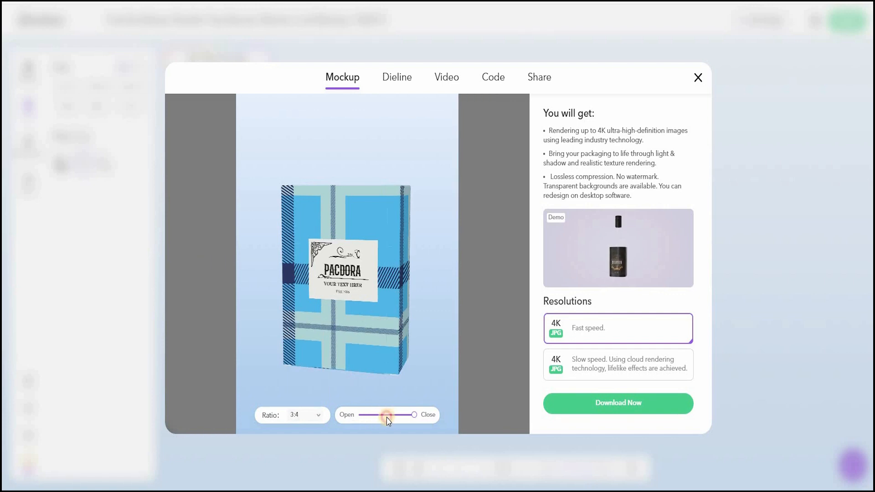
{"action": "left_click_drag", "start_coordinate": [390, 416], "coordinate": [386, 419]}
{"action": "left_click_drag", "start_coordinate": [428, 386], "coordinate": [427, 386]}
{"action": "left_click_drag", "start_coordinate": [363, 319], "coordinate": [359, 279]}
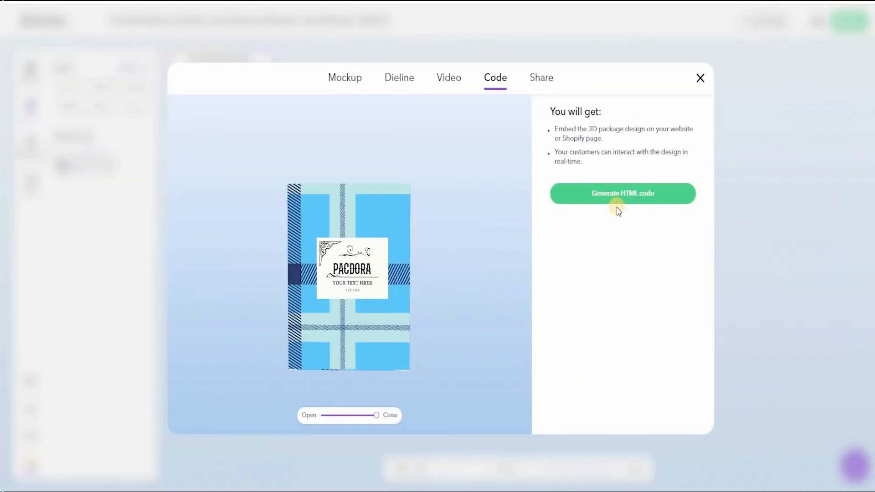
Generate the HTML code for embedding the 3D package design on a website
{"action": "left_click", "coordinate": [605, 201]}
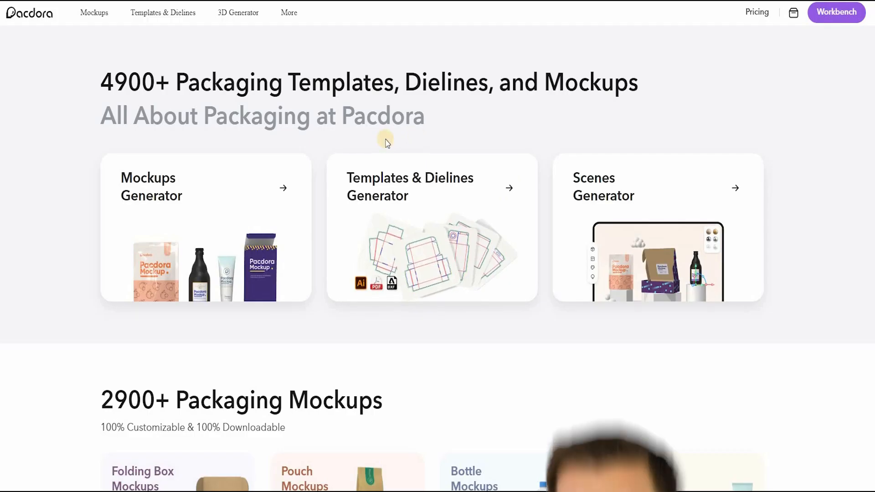
Browse the packaging mockup categories and models on the Pacdora home page
{"action": "scroll", "coordinate": [385, 143], "scroll_direction": "down", "scroll_amount": 7}
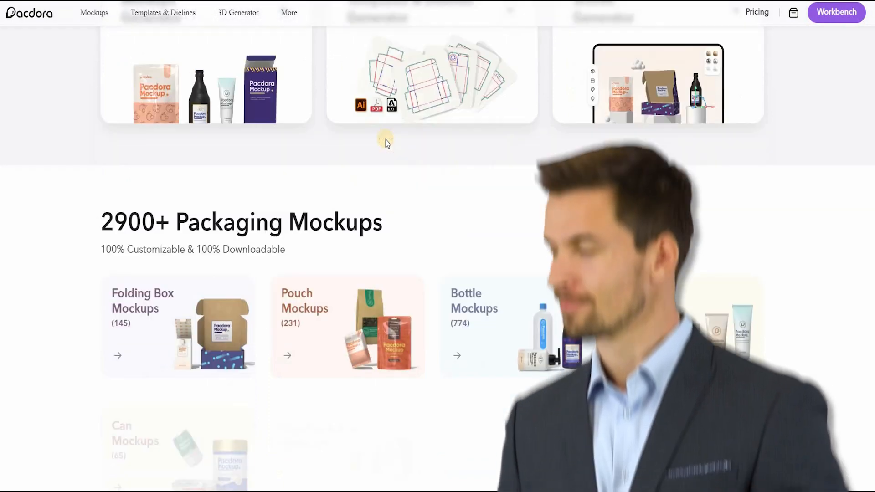
{"action": "scroll", "coordinate": [385, 143], "scroll_direction": "down", "scroll_amount": 10}
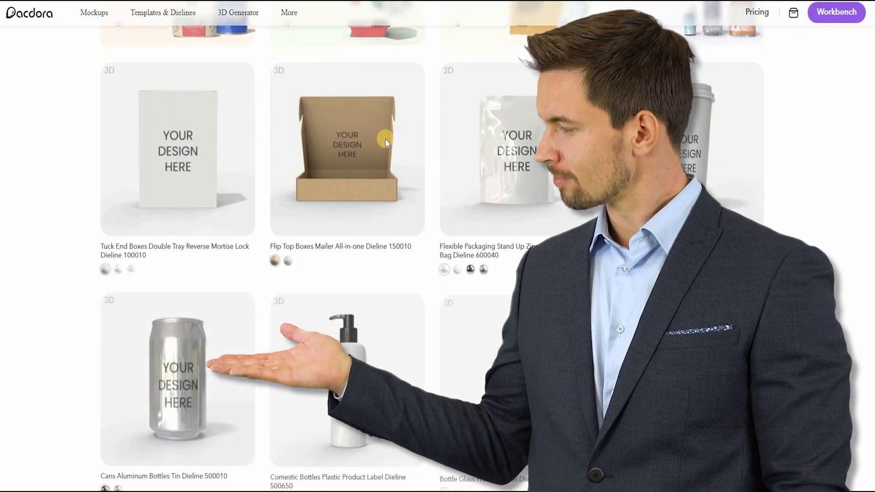
{"action": "scroll", "coordinate": [385, 143], "scroll_direction": "down", "scroll_amount": 10}
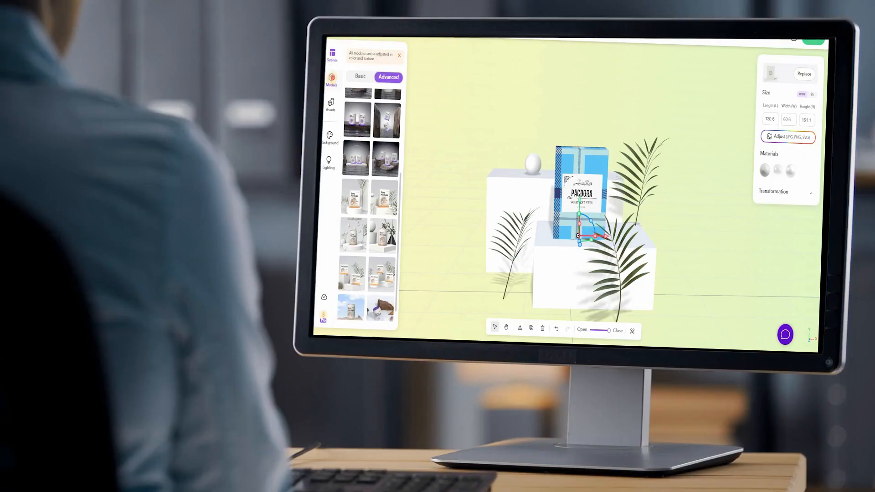
Look through the folding box models in the scene editor's library, and open the own models
{"action": "left_click", "coordinate": [332, 80]}
{"action": "scroll", "coordinate": [382, 185], "scroll_direction": "down", "scroll_amount": 5}
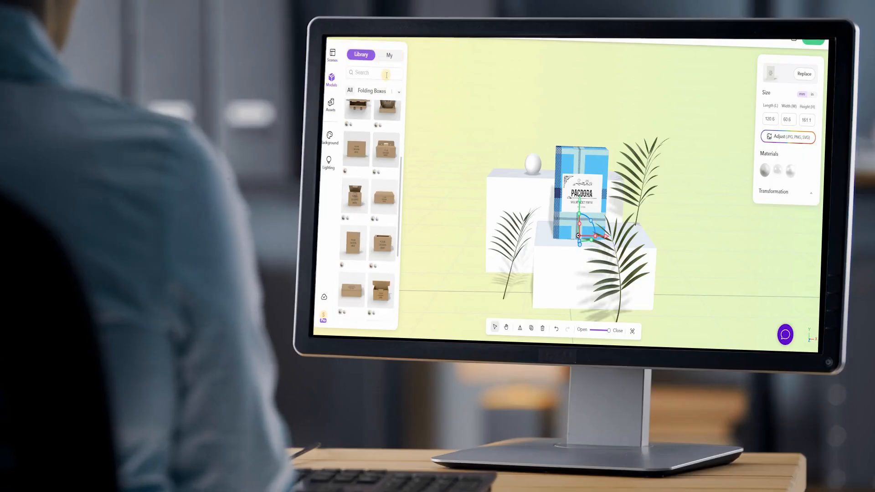
{"action": "left_click", "coordinate": [390, 56]}
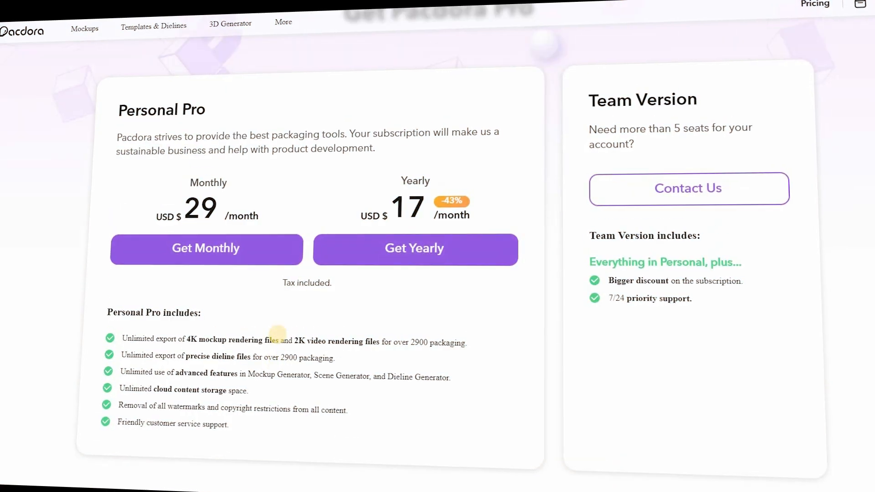
Review the monthly and yearly Personal Pro plans and the Team Version on the pricing page
{"action": "left_click", "coordinate": [358, 249]}
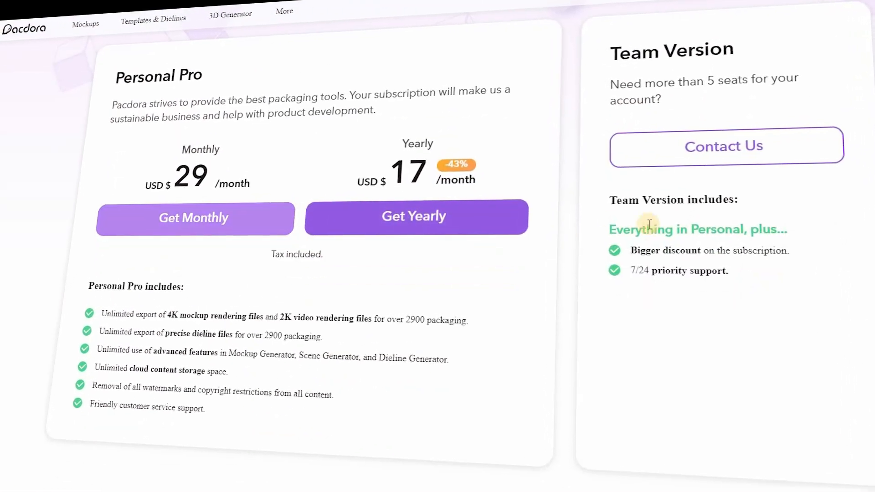